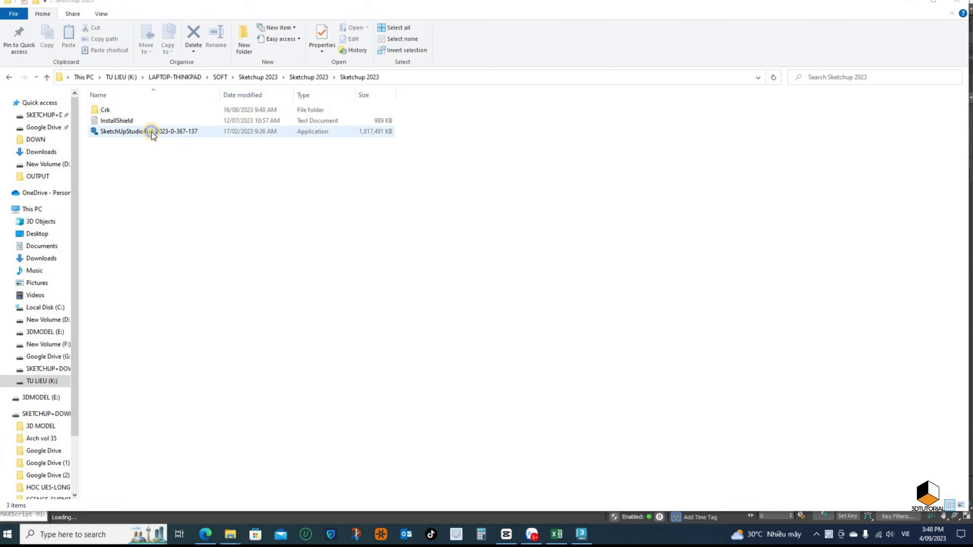
right_click(151, 131)
left_click(191, 160)
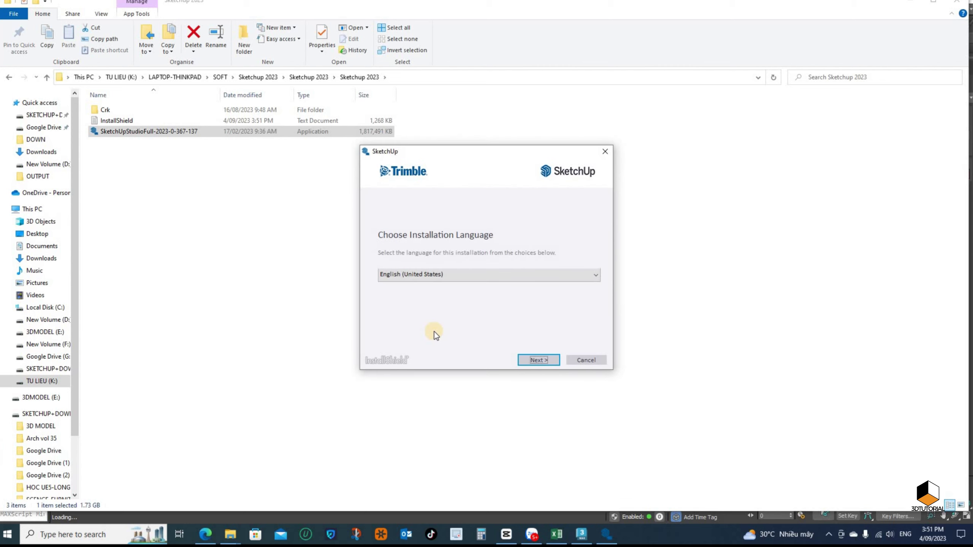
- Accept the language, include V-Ray for SketchUp, exclude Revit Importer, and start installing
left_click(539, 359)
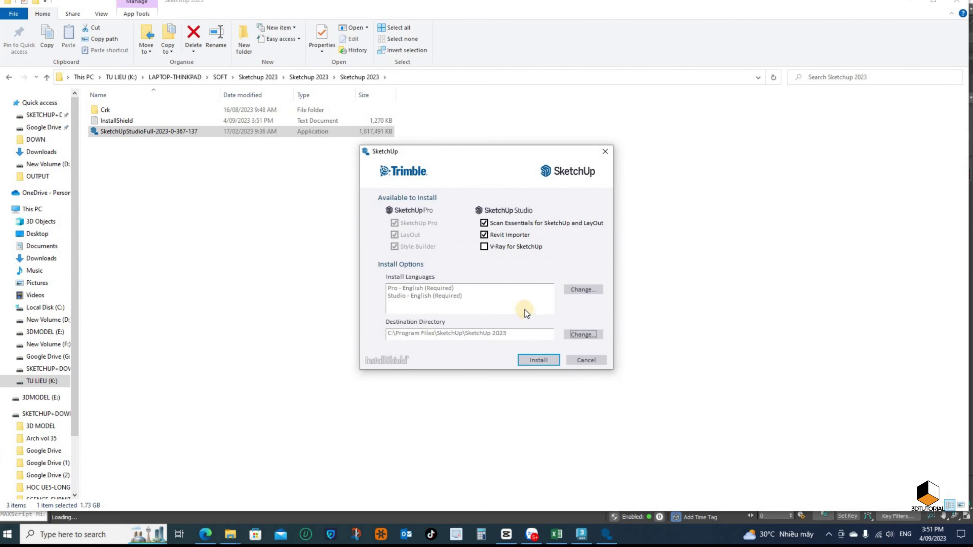
left_click(483, 246)
left_click(484, 235)
left_click(540, 359)
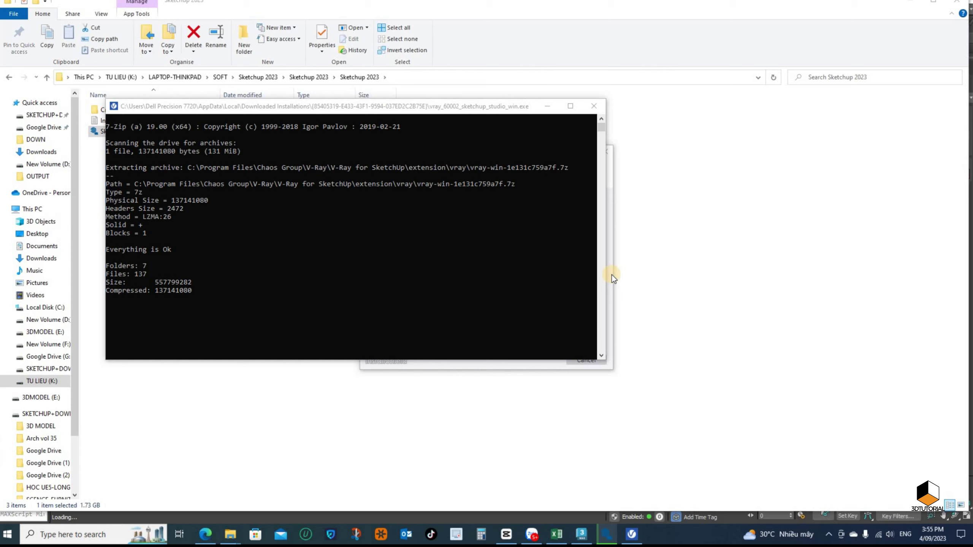
- Wait for 'SketchUp 2023 is Ready to Go!' and finish the installer
left_click(333, 210)
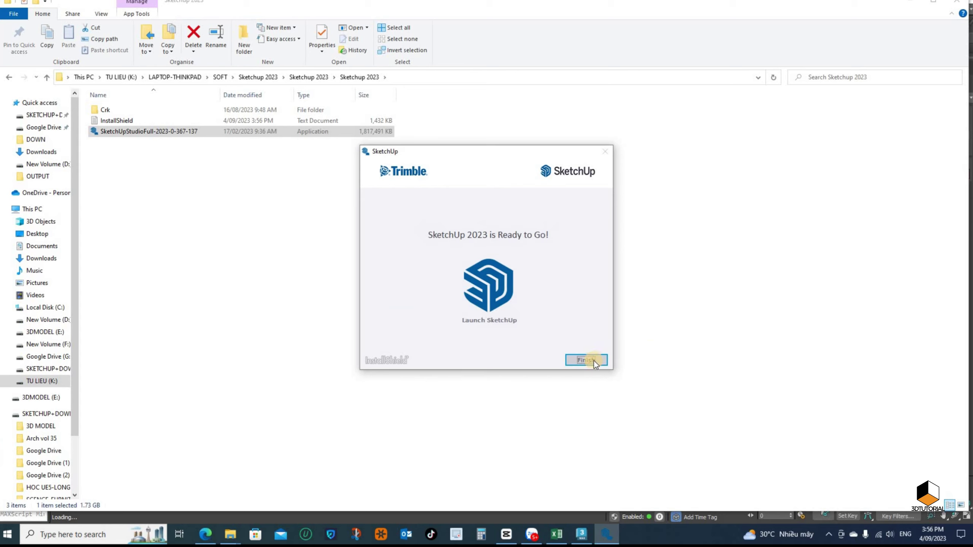
left_click(594, 360)
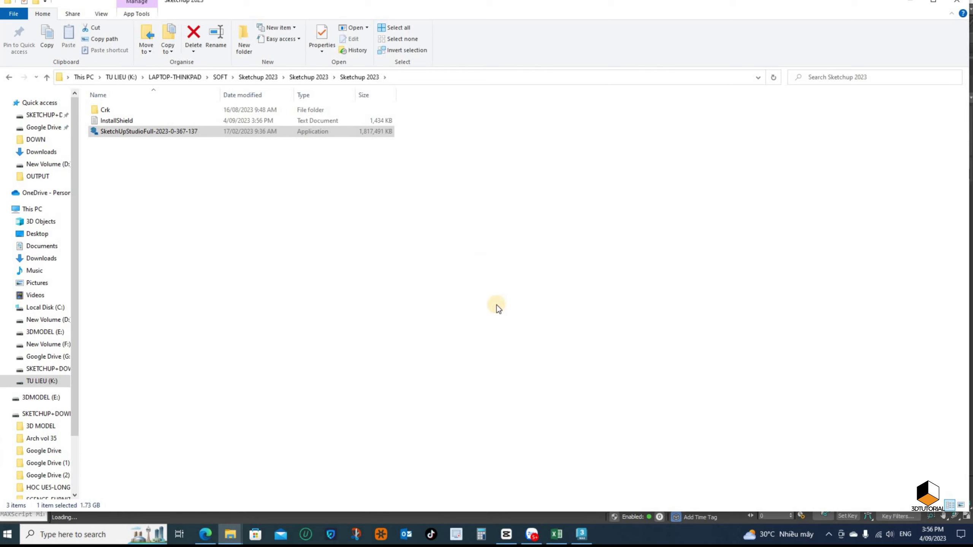
- Copy the SketchUp program file from the Crk folder
left_click(109, 108)
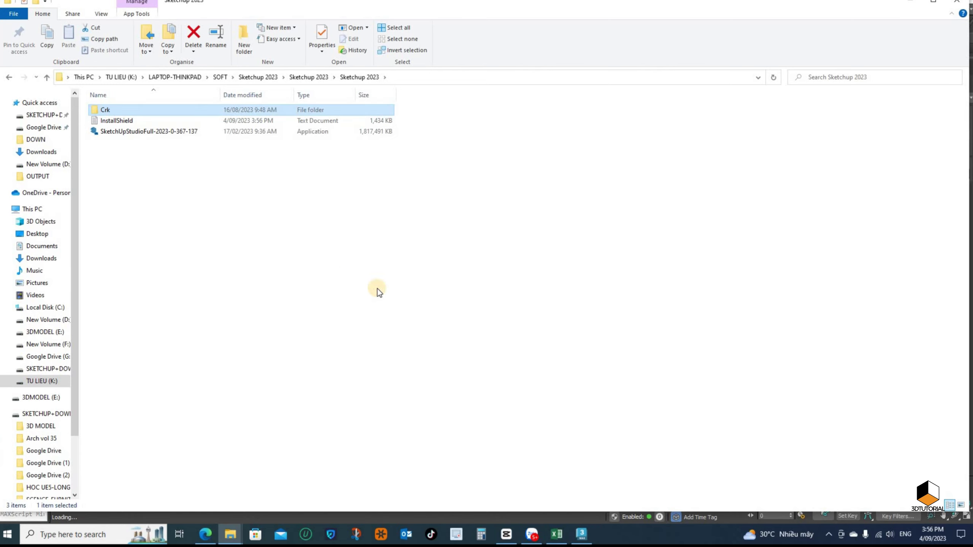
key("Return")
left_click(114, 121)
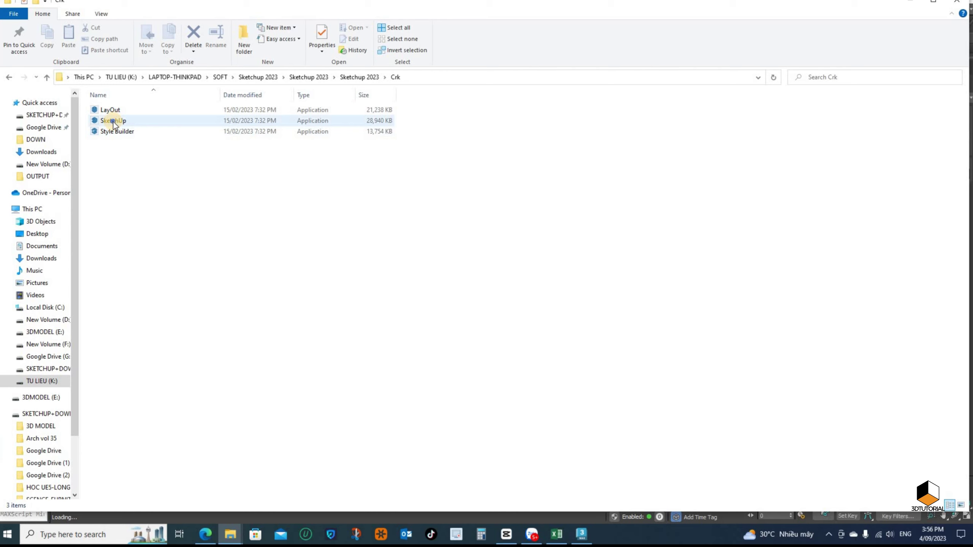
right_click(113, 122)
left_click(157, 368)
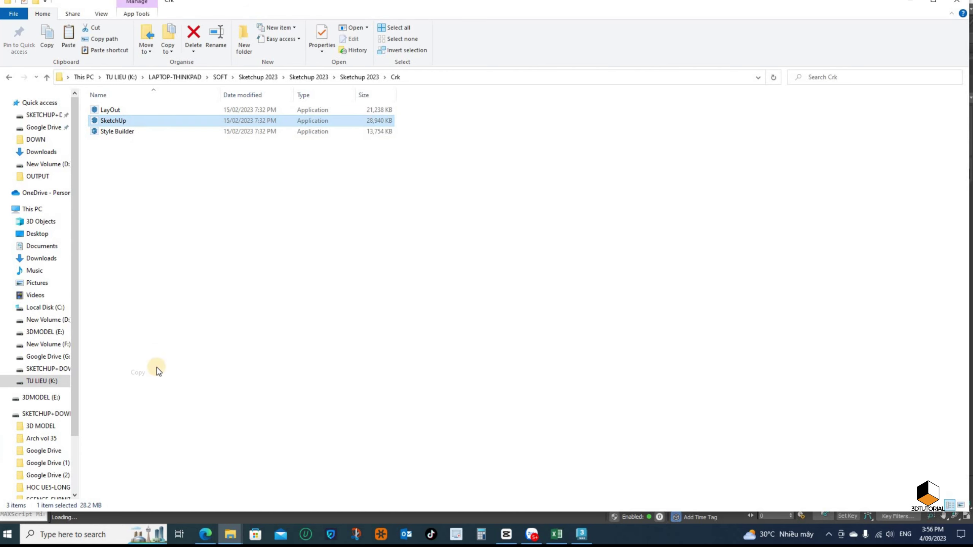
- Replace SketchUp.exe in the SketchUp 2023 install folder with the copied file
key("super+d")
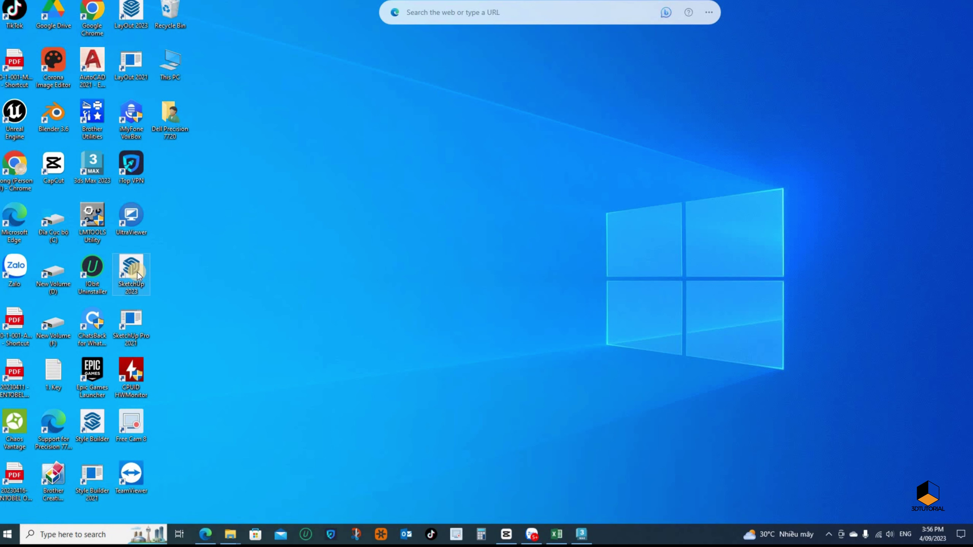
right_click(137, 272)
left_click(187, 265)
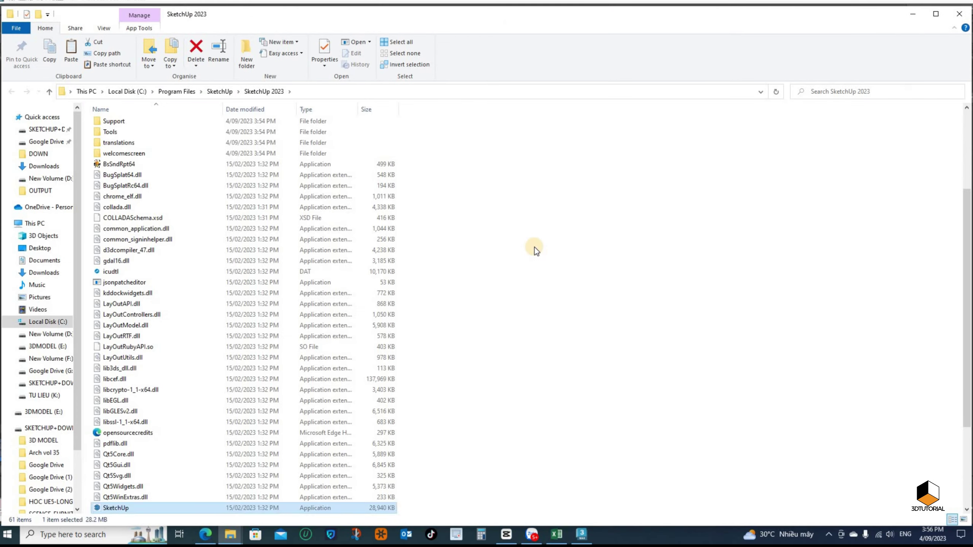
right_click(534, 247)
left_click(563, 319)
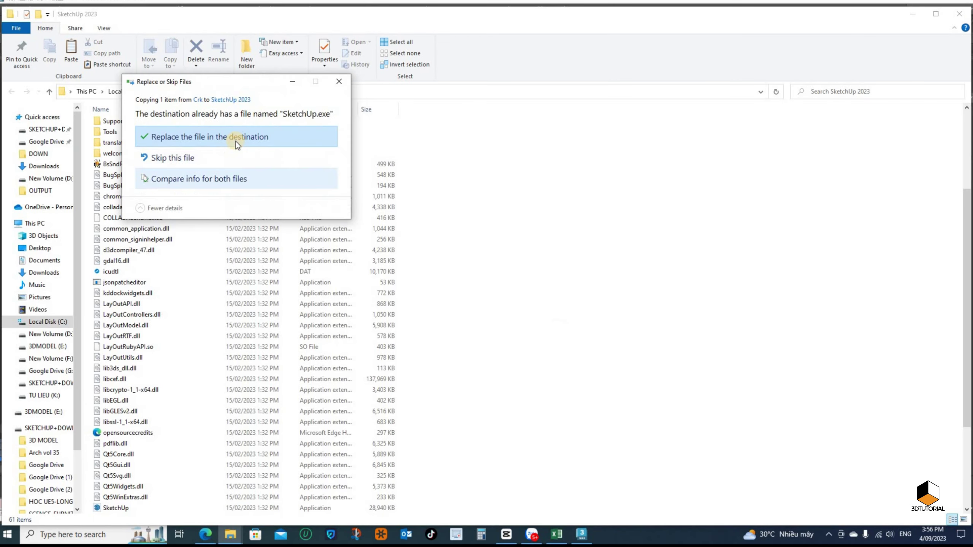
left_click(236, 141)
left_click(208, 150)
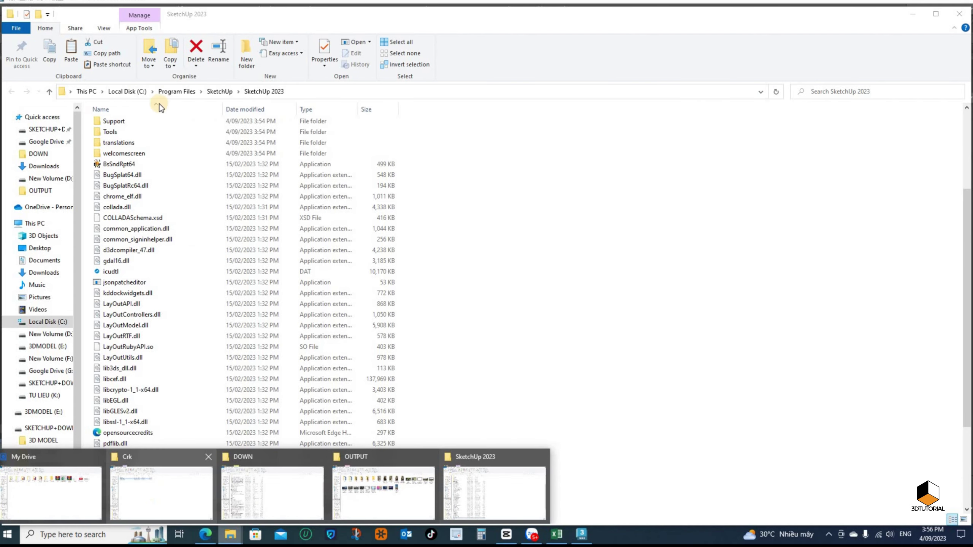
- Replace LayOut.exe in the LayOut 2023 install folder with the Crk copy
left_click(115, 110)
right_click(119, 111)
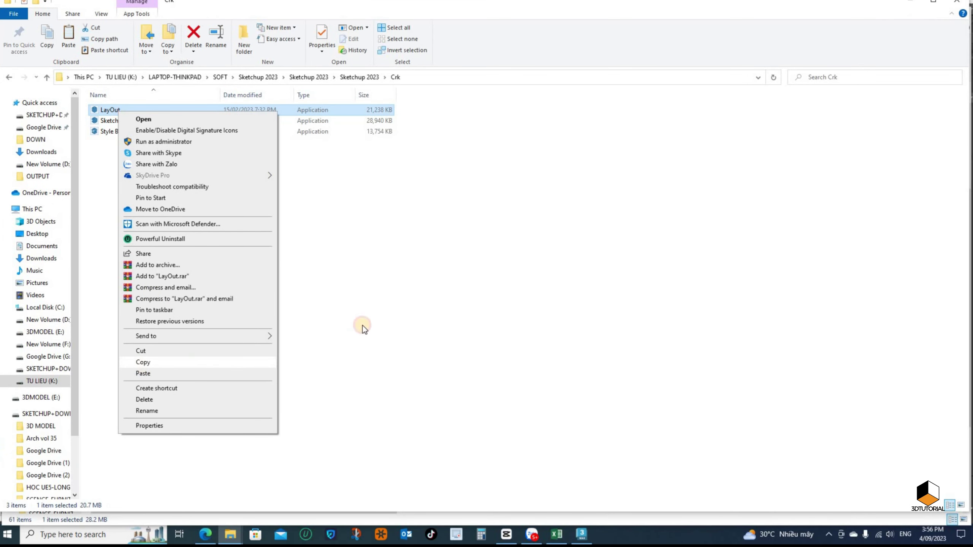
key("super+d")
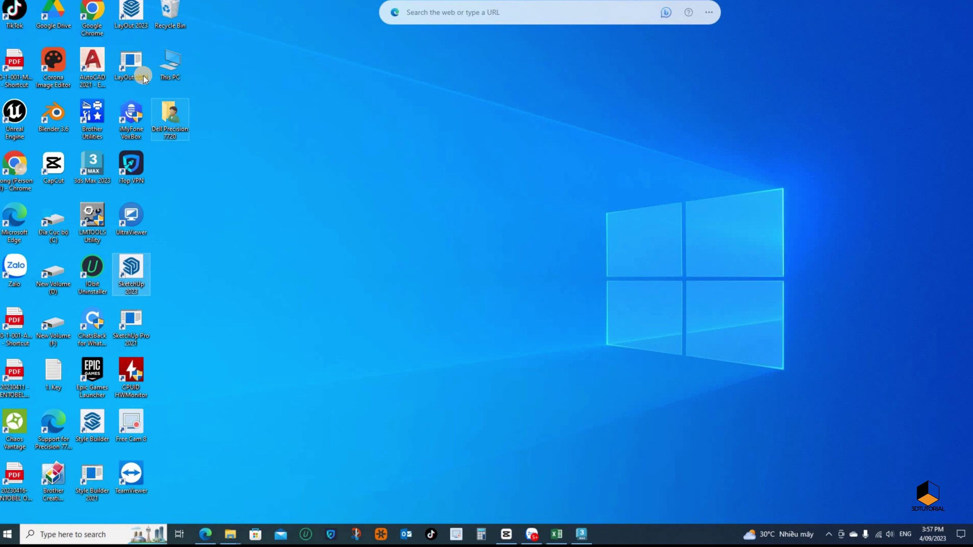
left_click(143, 15)
right_click(143, 16)
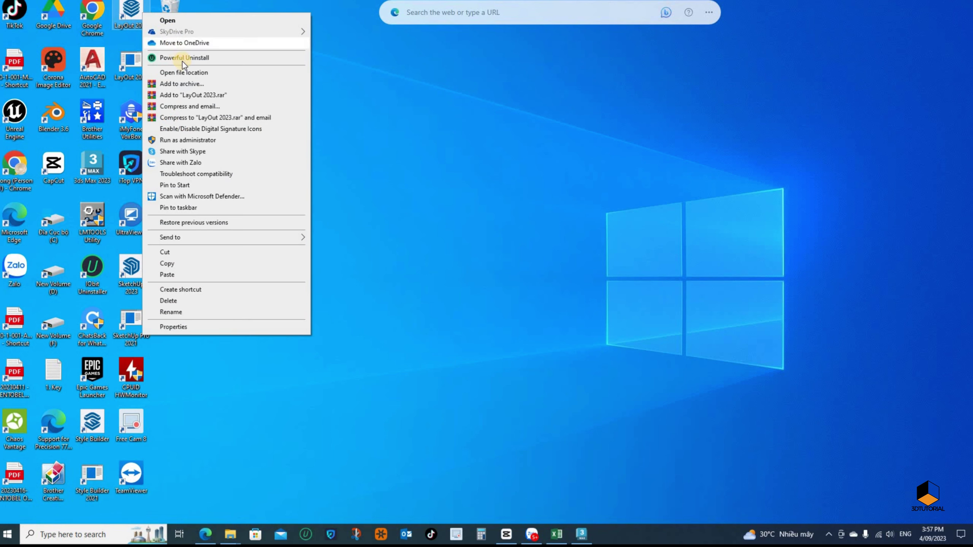
left_click(412, 119)
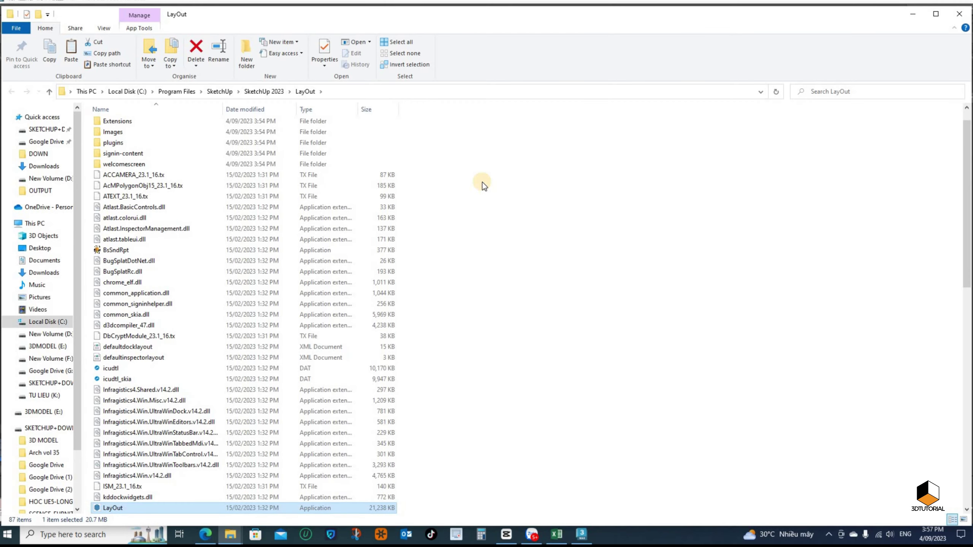
key("ctrl+v")
left_click(433, 257)
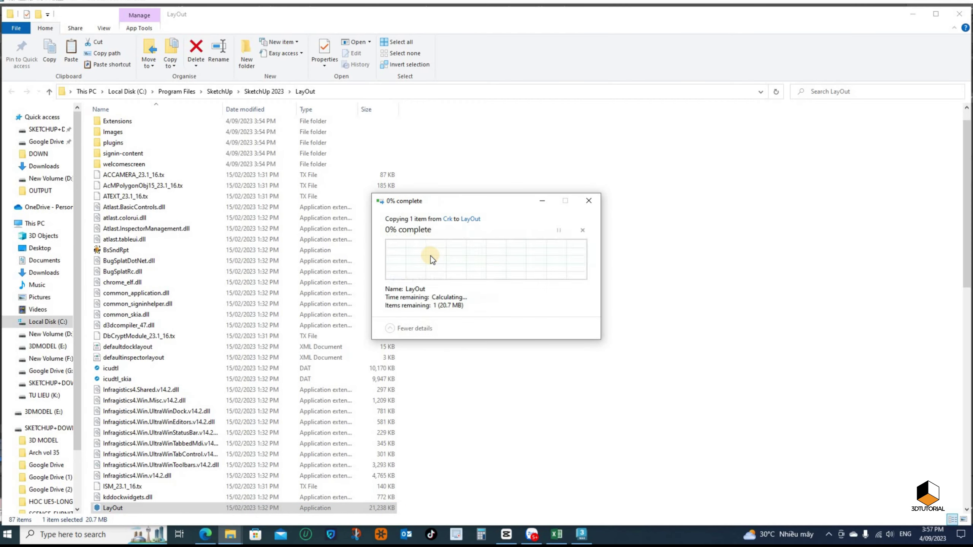
left_click(471, 269)
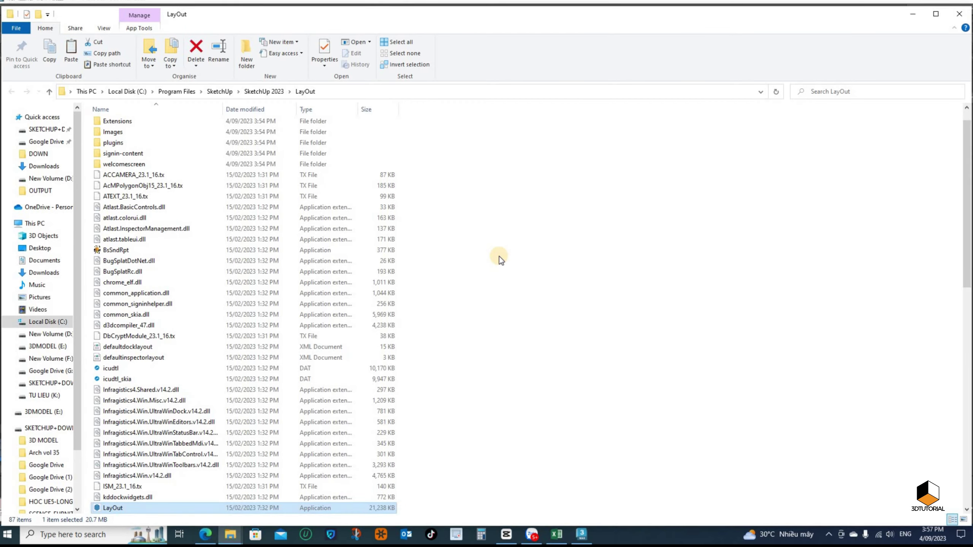
- Copy the Style Builder program file from the Crk folder
left_click(230, 534)
left_click(185, 512)
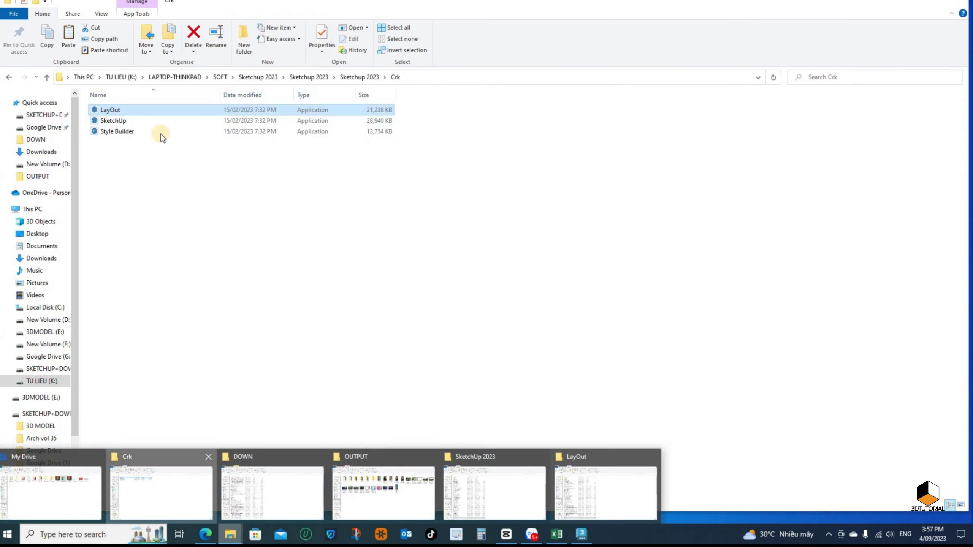
left_click(159, 131)
right_click(131, 132)
left_click(155, 385)
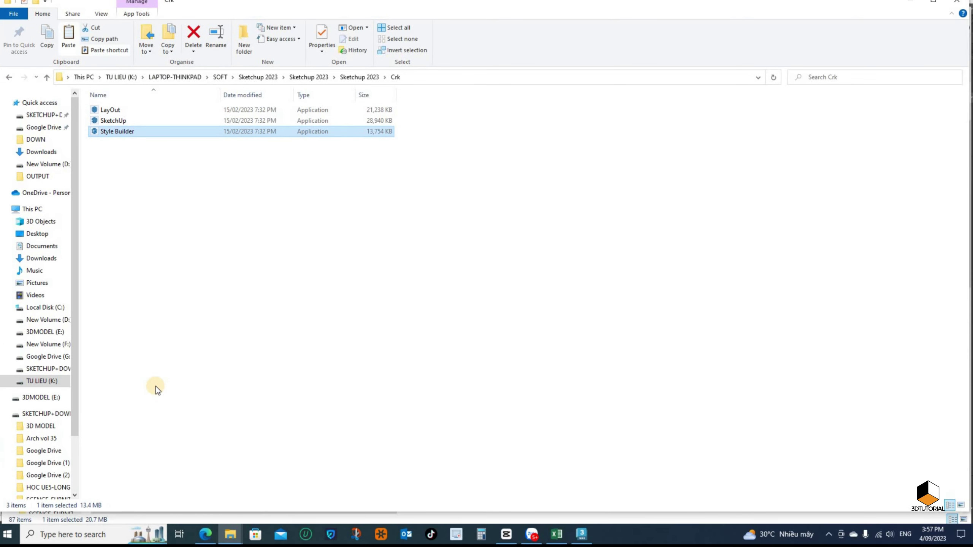
- Replace Style Builder.exe in its SketchUp 2023 install folder with the copy
key("super+d")
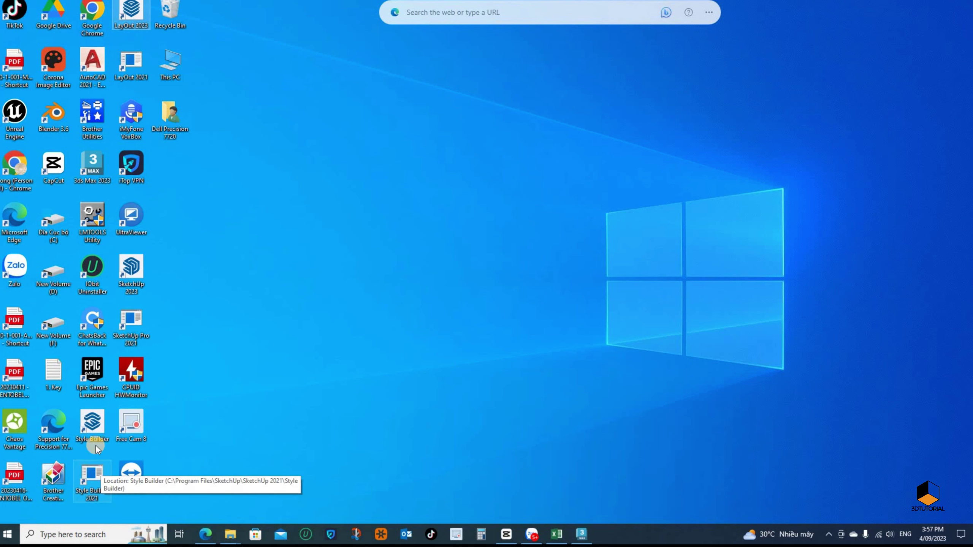
left_click(95, 426)
right_click(95, 426)
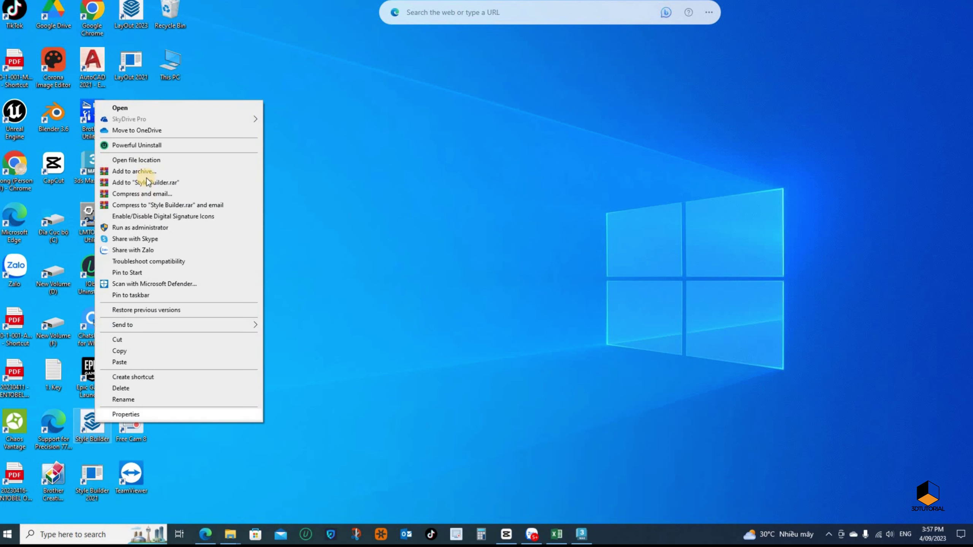
left_click(146, 162)
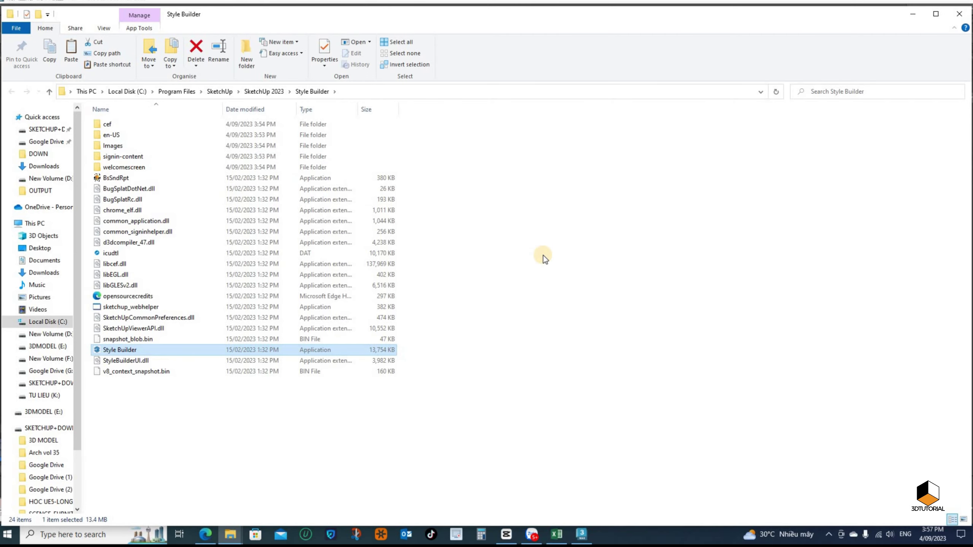
right_click(542, 255)
left_click(569, 329)
left_click(490, 274)
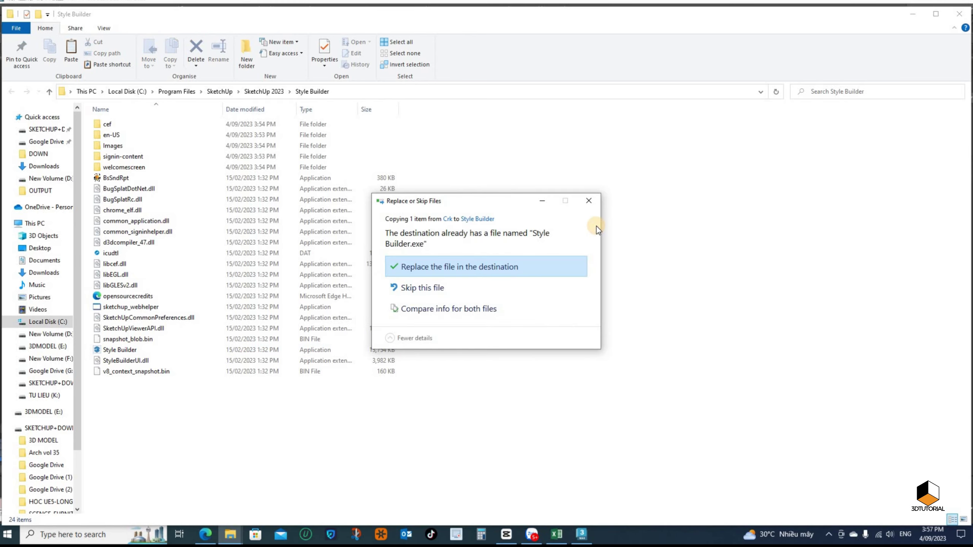
left_click(468, 270)
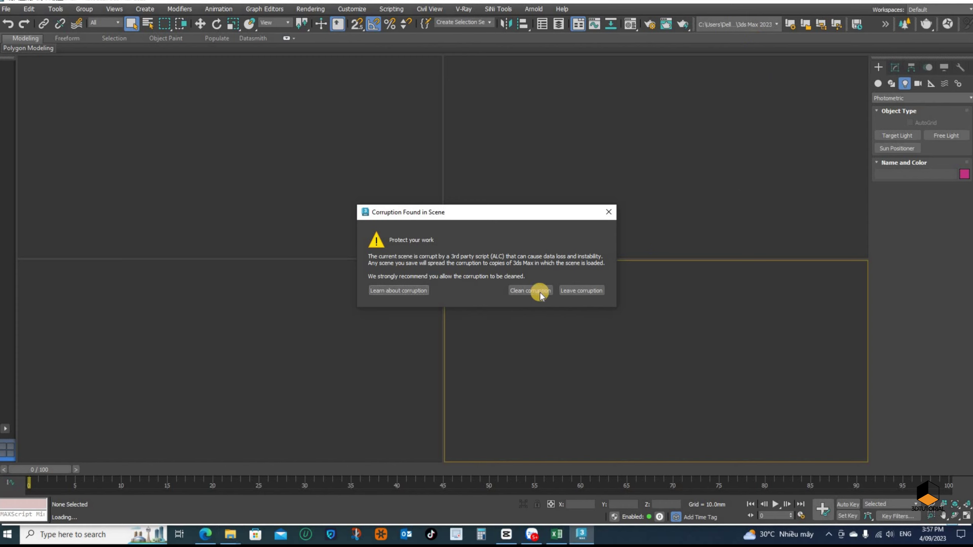
- Dismiss the 3ds Max corruption dialogs, launch SketchUp 2023, and skip the update reminder
left_click(540, 292)
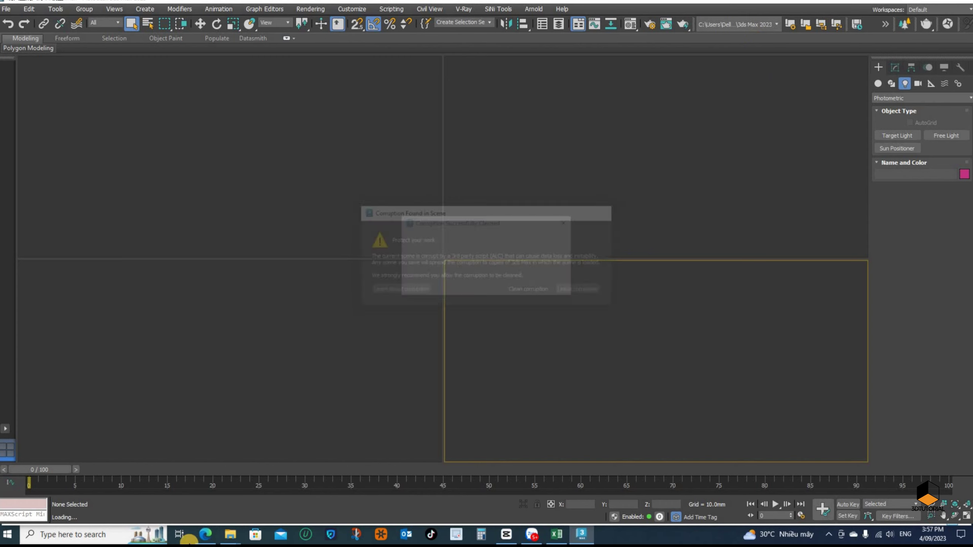
left_click(552, 282)
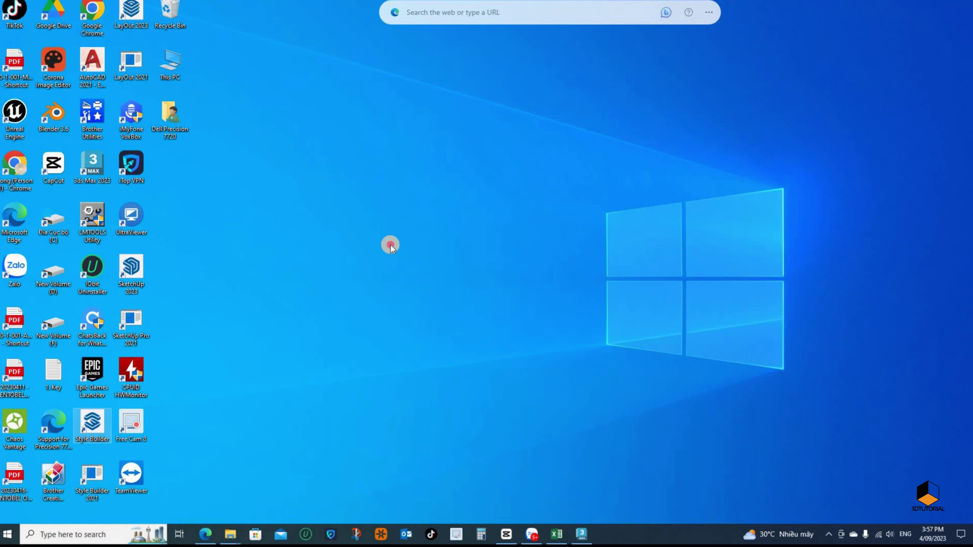
left_click(391, 247)
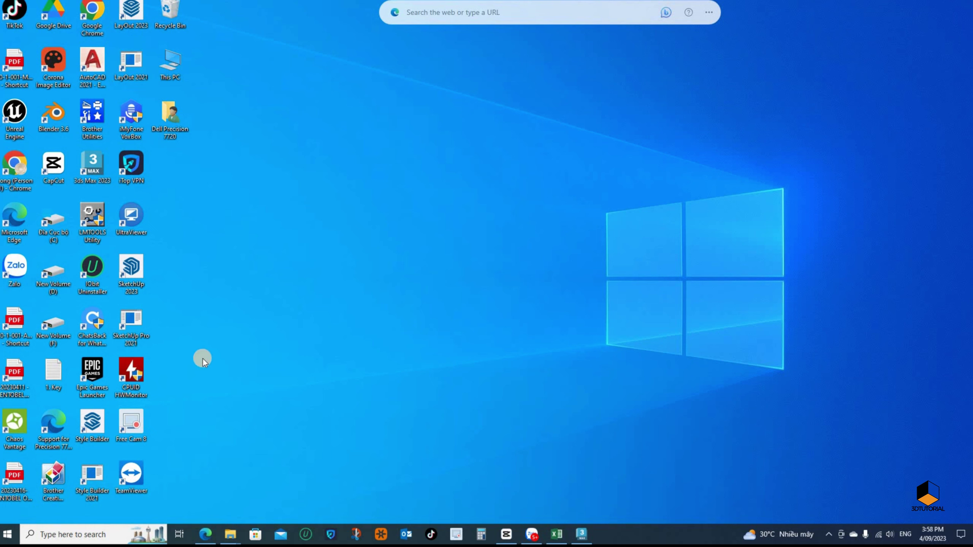
double_click(136, 271)
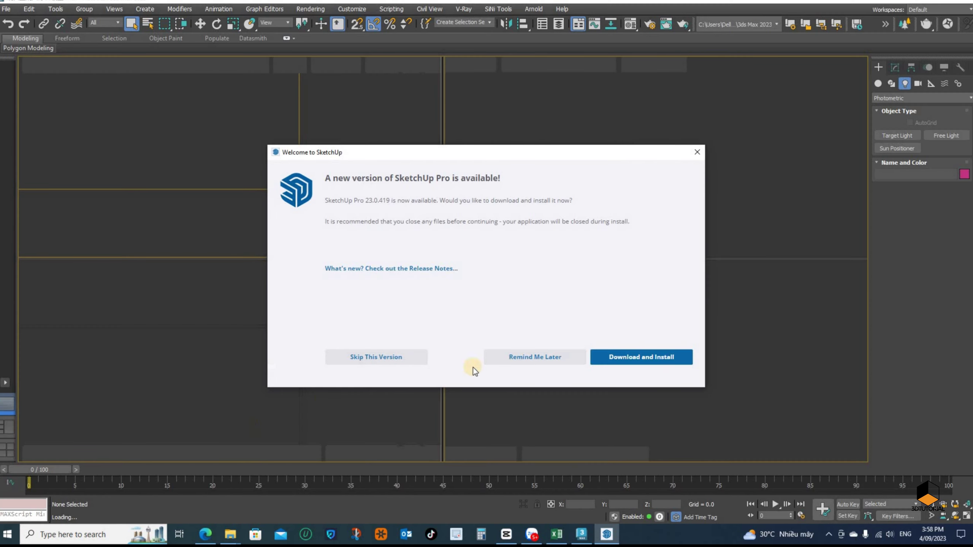
left_click(560, 358)
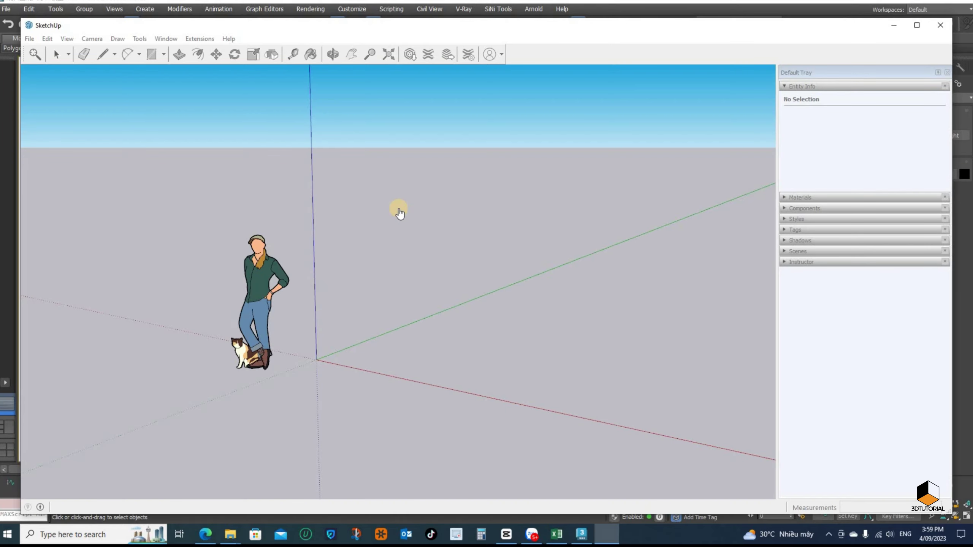
- Maximise SketchUp, enable Chaos Vantage and the V-Ray toolbars, and dock them at the top
left_click(916, 26)
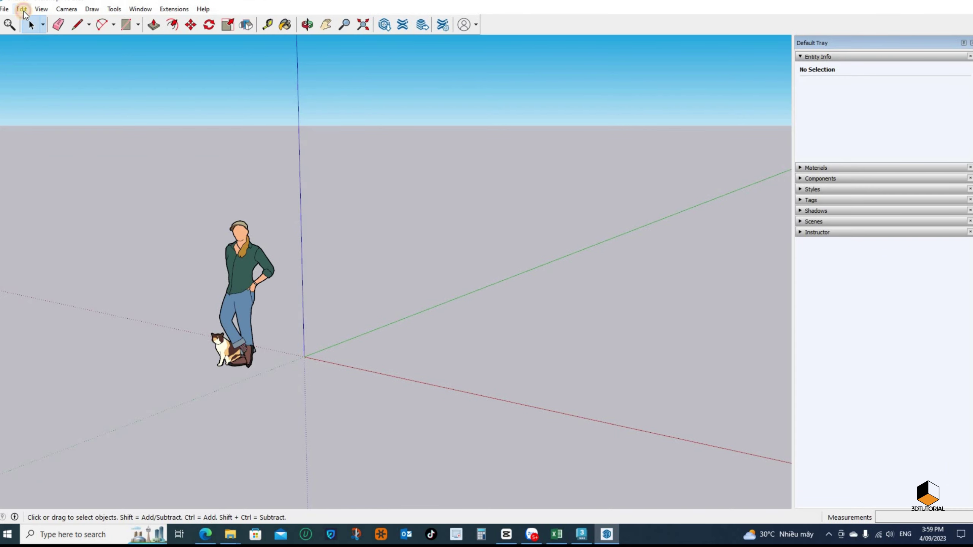
left_click(41, 9)
key("Return")
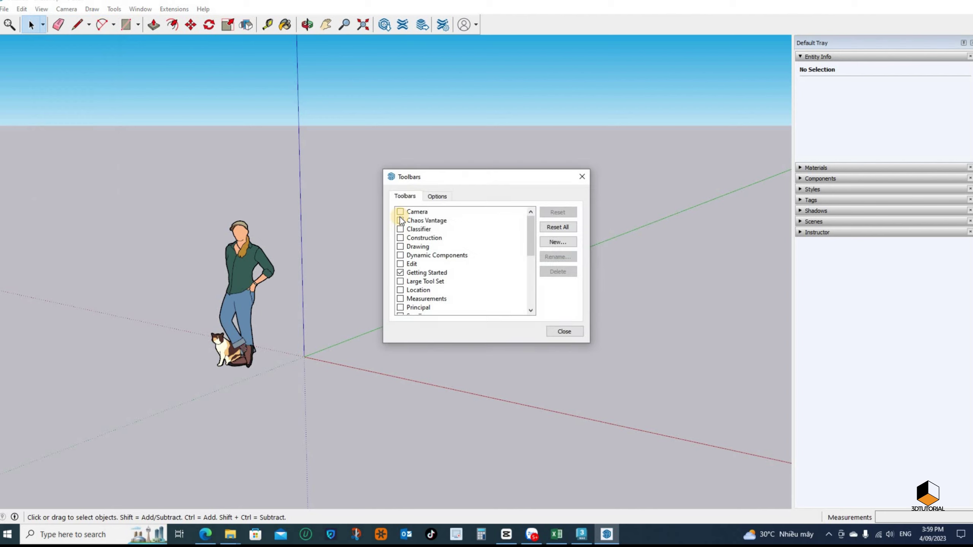
left_click(400, 221)
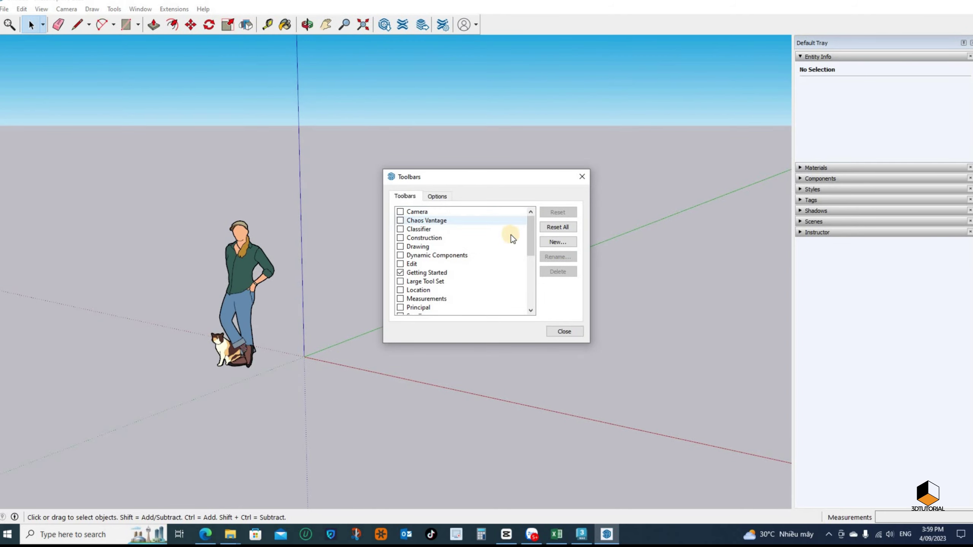
left_click_drag(530, 226, 527, 301)
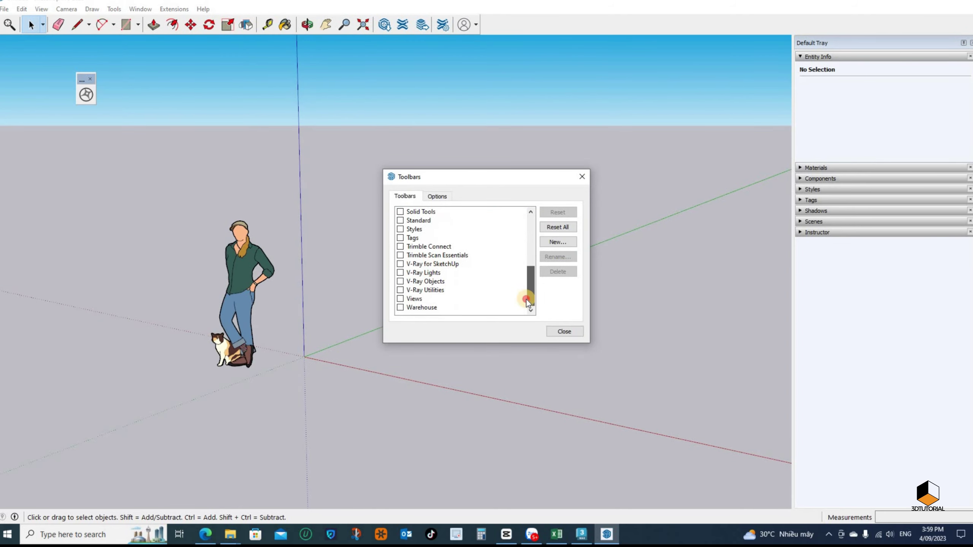
left_click(401, 264)
left_click(400, 281)
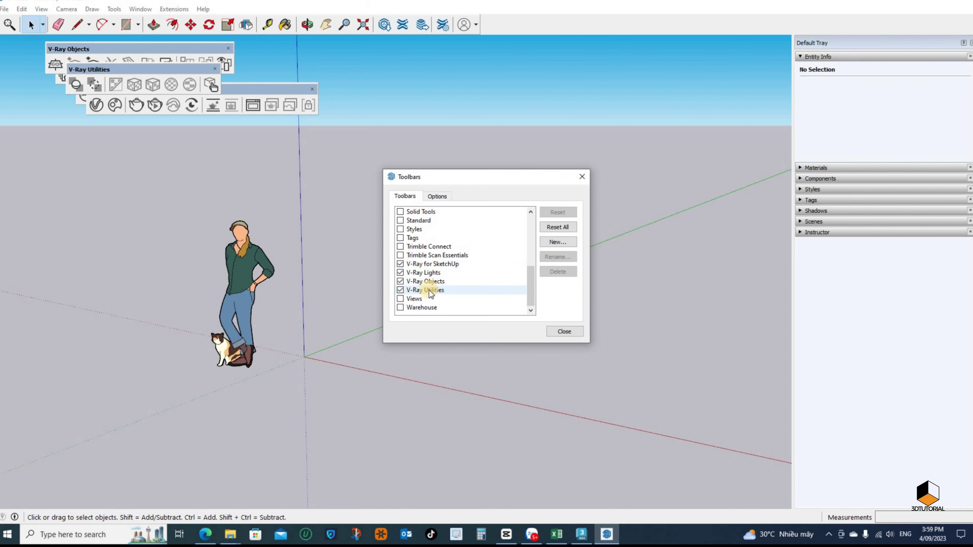
left_click(400, 299)
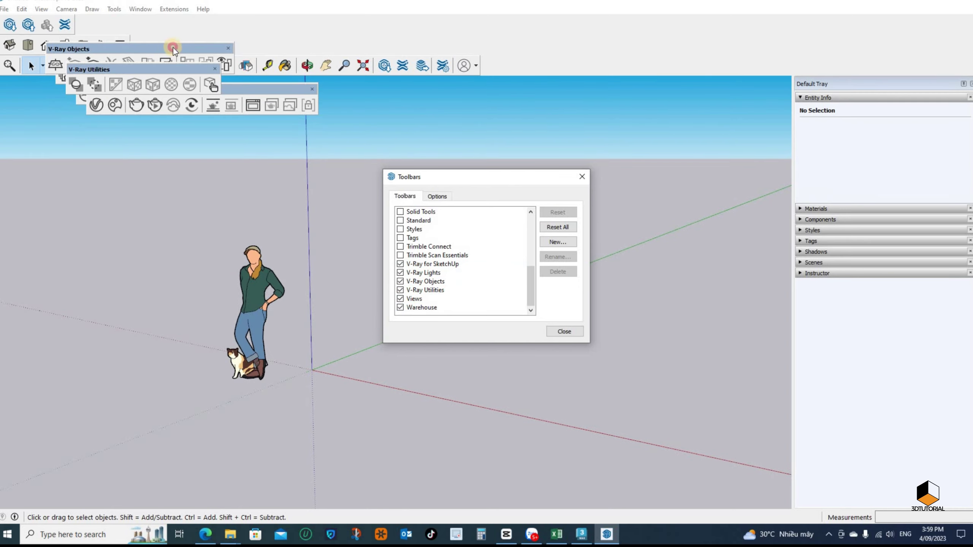
left_click_drag(181, 49, 161, 74)
mouse_move(223, 60)
left_mouse_down()
mouse_move(254, 82)
mouse_move(213, 58)
left_mouse_up()
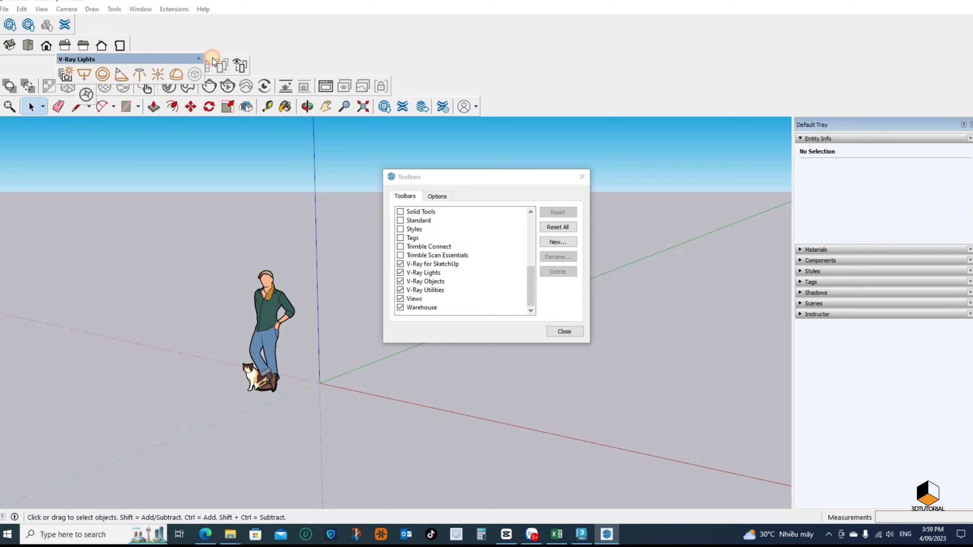
left_click_drag(126, 60, 138, 65)
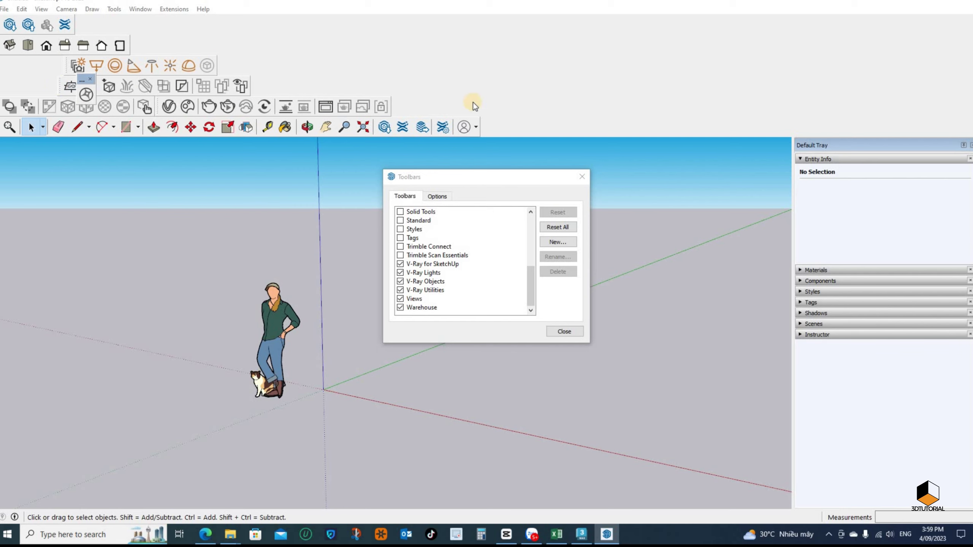
- Enable the Styles, Measurements and Large Tool Set toolbars
left_click(400, 229)
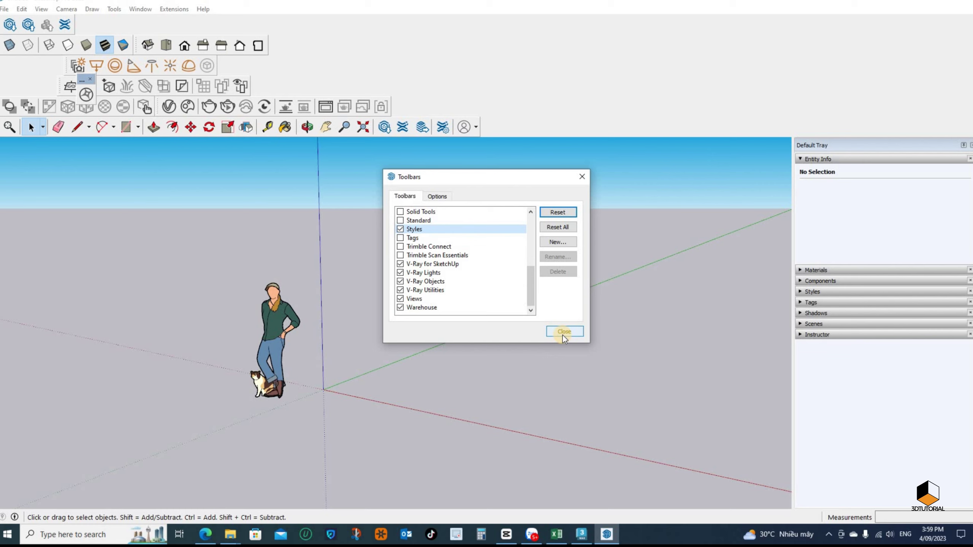
scroll(526, 257, "up", 3)
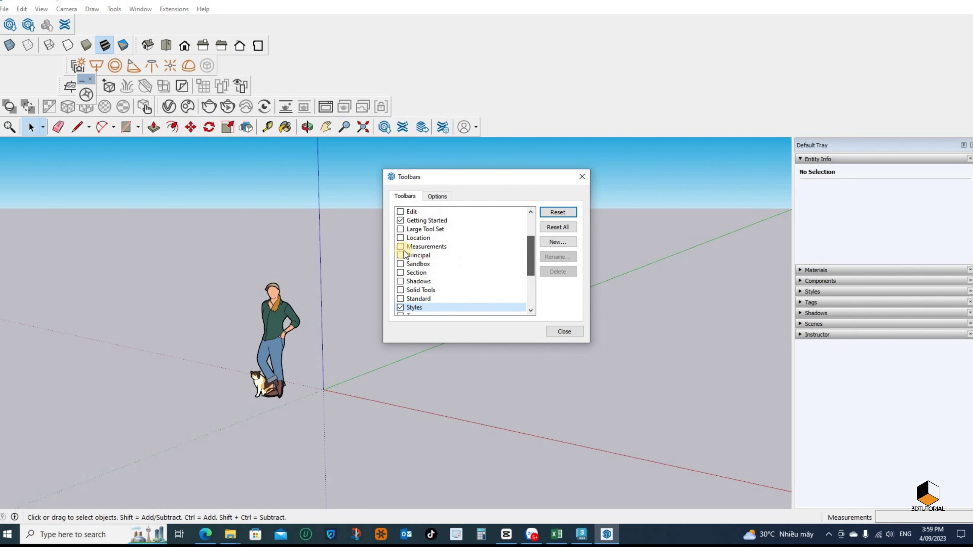
left_click(400, 246)
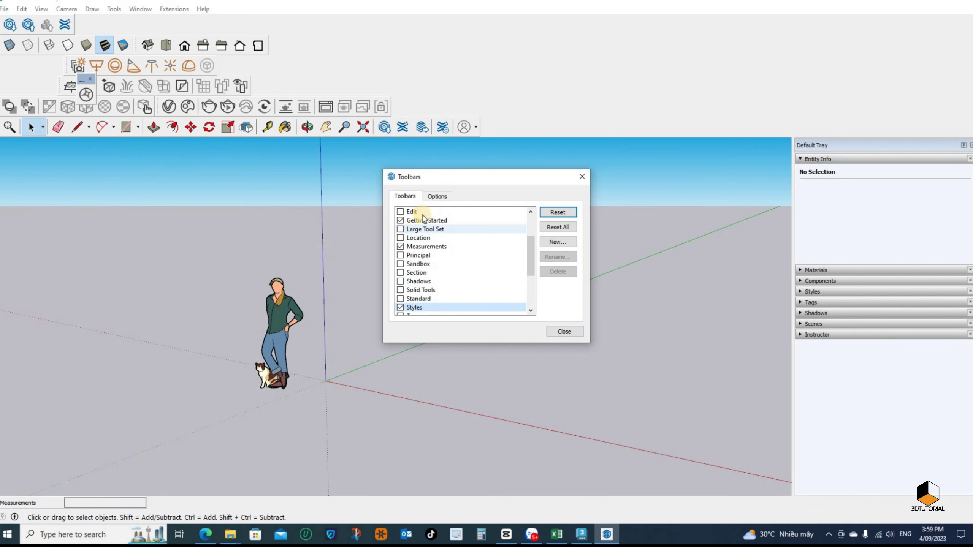
left_click(400, 229)
left_click(564, 331)
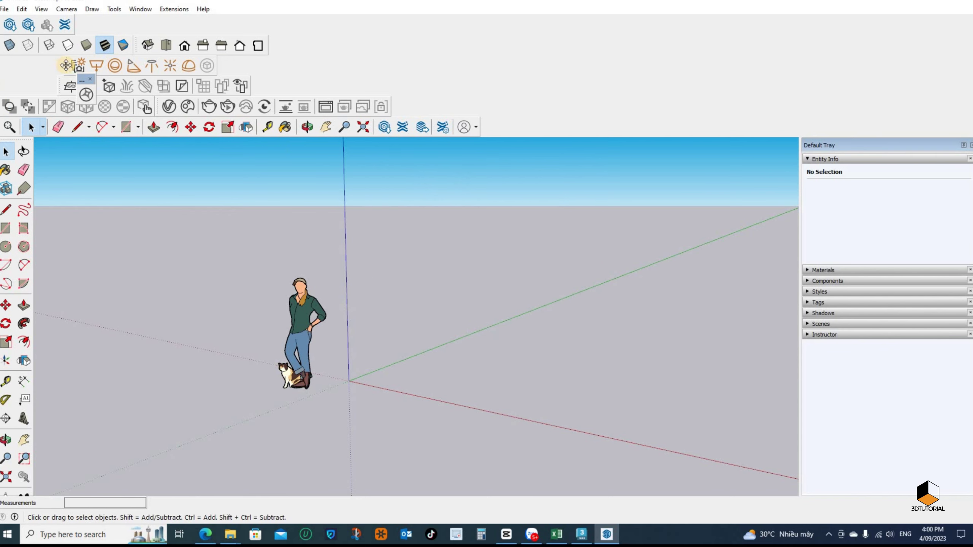
- Test V-Ray toolbar tools, dismiss the licence messages, and rearrange the top toolbars
left_click(79, 65)
left_click(559, 306)
left_click_drag(68, 91, 282, 89)
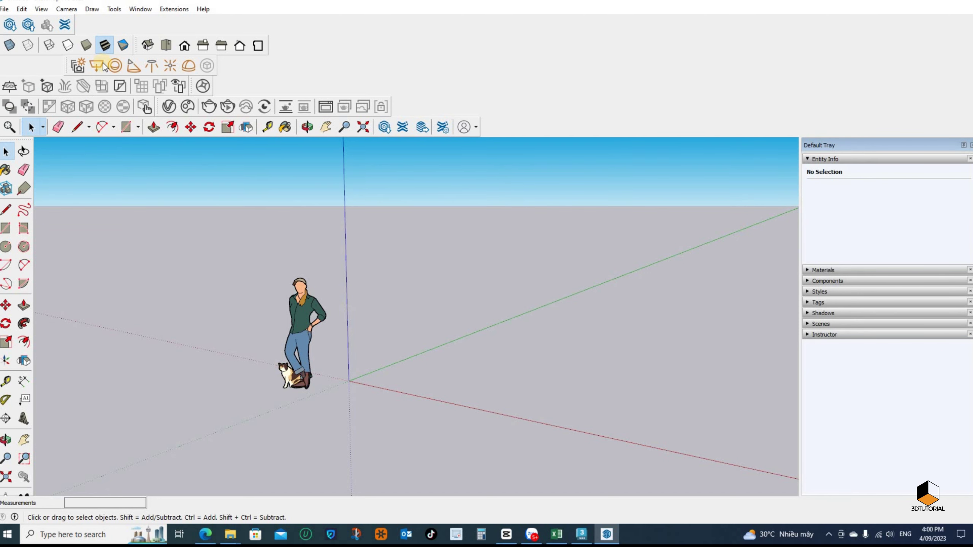
left_click_drag(62, 68, 183, 69)
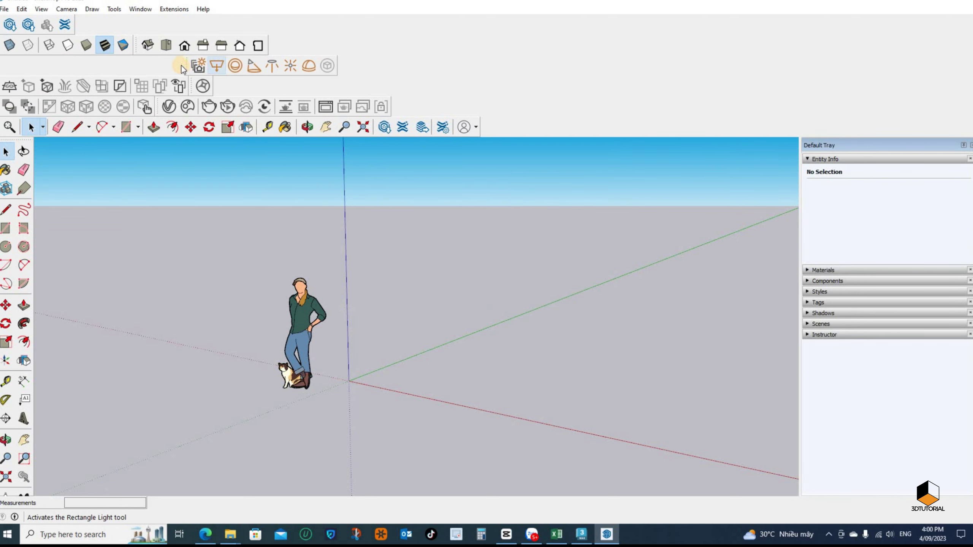
left_click(183, 69)
left_click(562, 306)
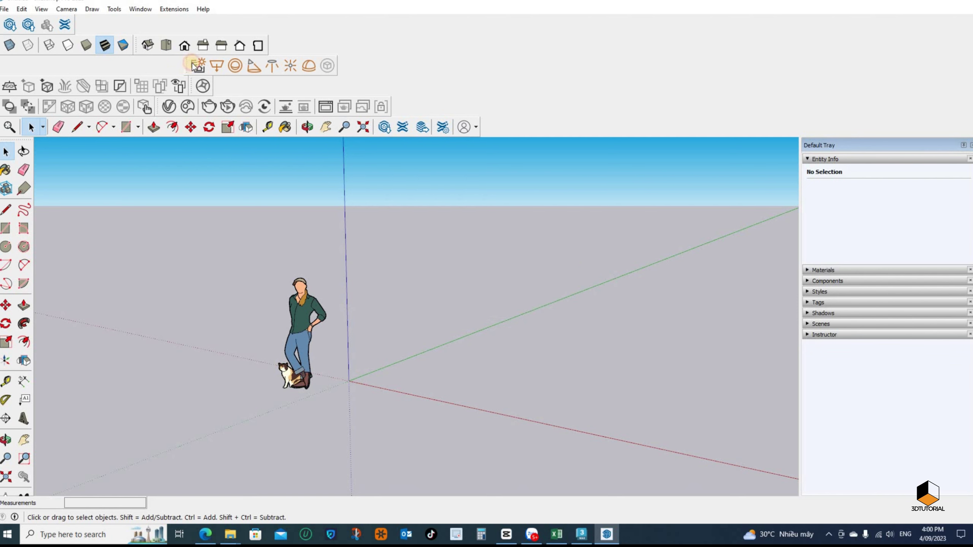
- Open the coffeeroom .skp model from the coffee room scene folder
key("ctrl+o")
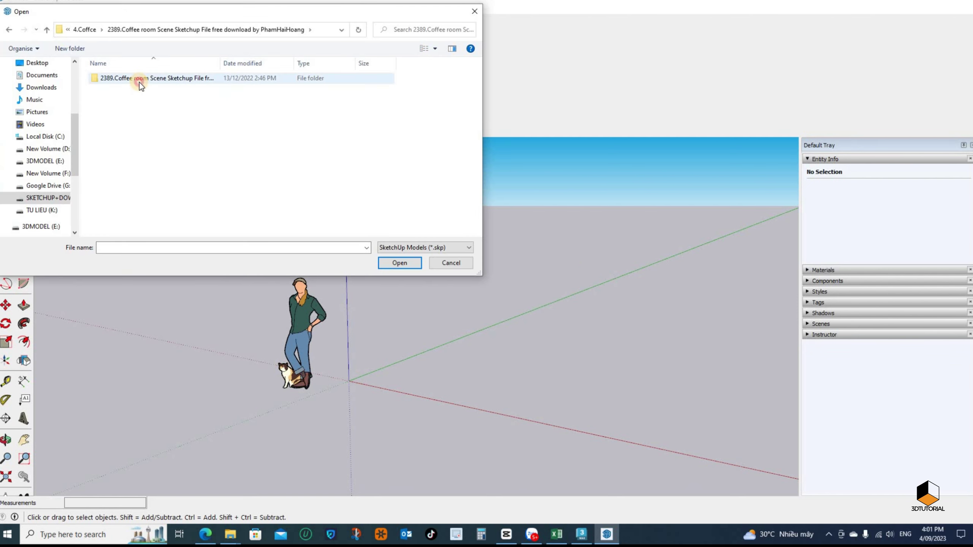
double_click(139, 82)
left_click(165, 89)
left_click(407, 266)
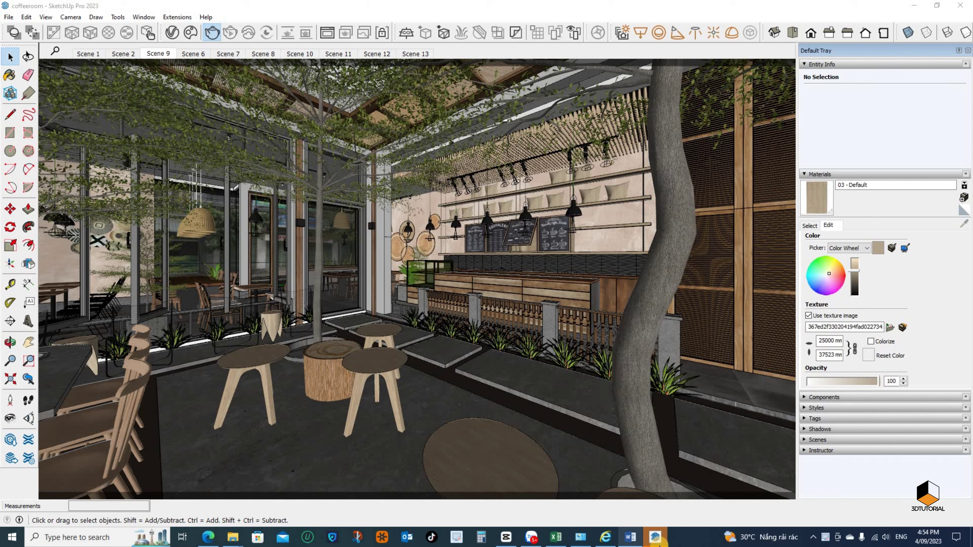
left_click(655, 537)
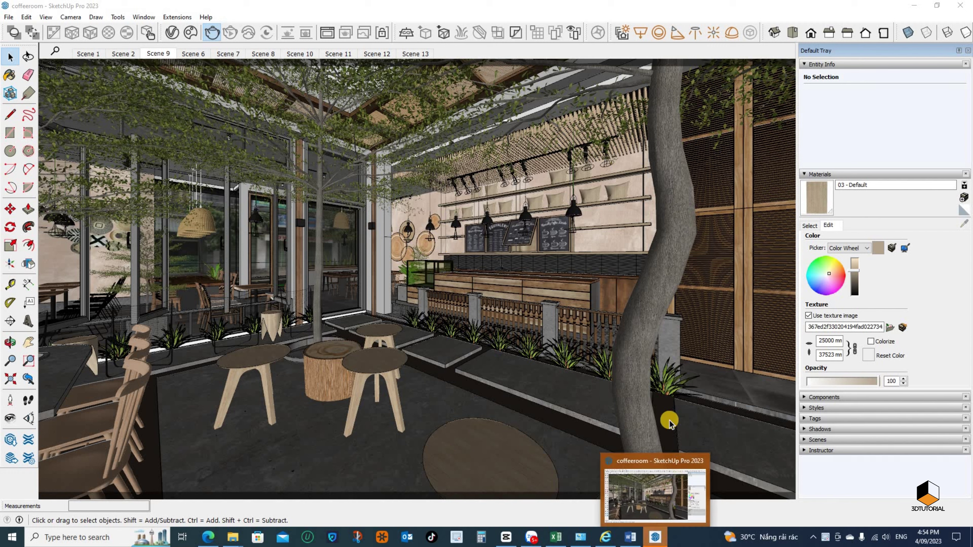
left_click(655, 538)
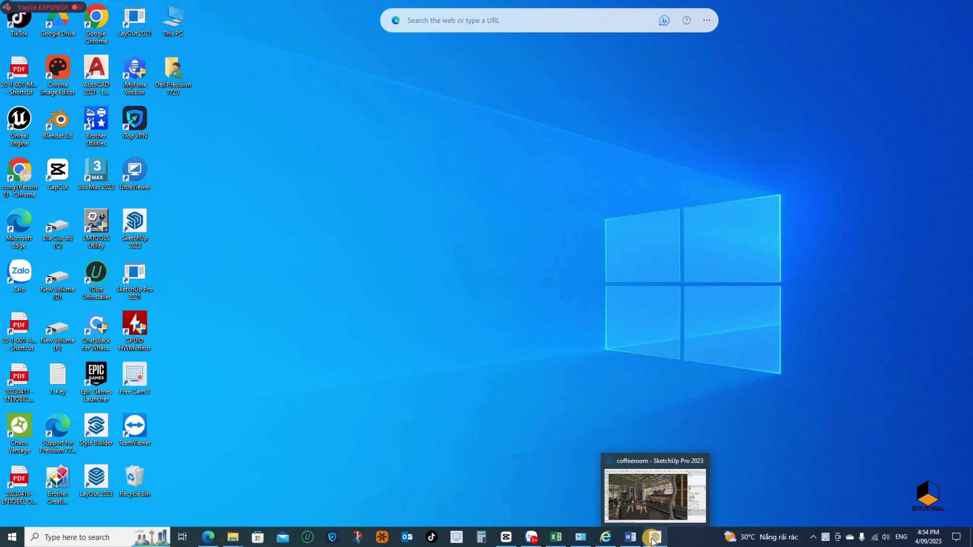
left_click(654, 537)
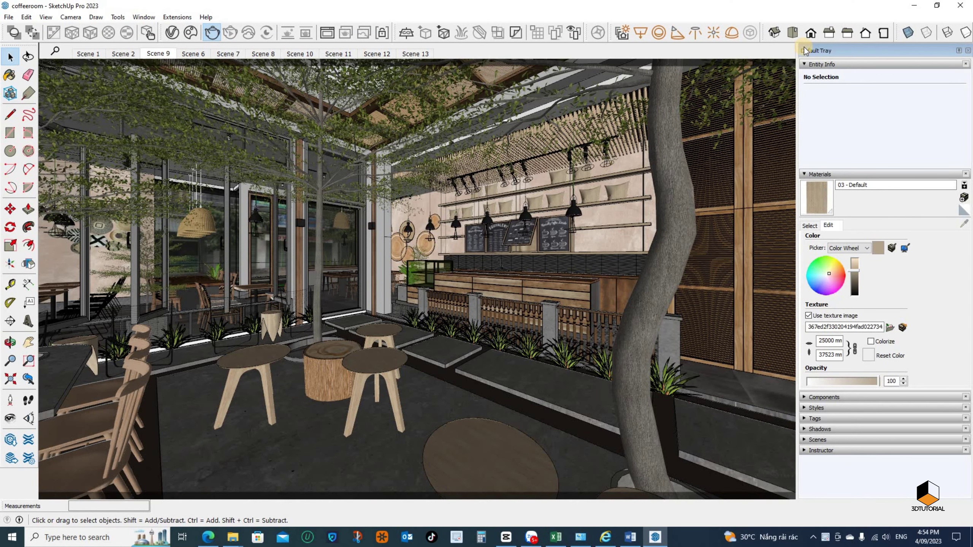
- From the V-Ray Asset Editor, start, stop and restart the render, then show the frame buffer
left_click(173, 33)
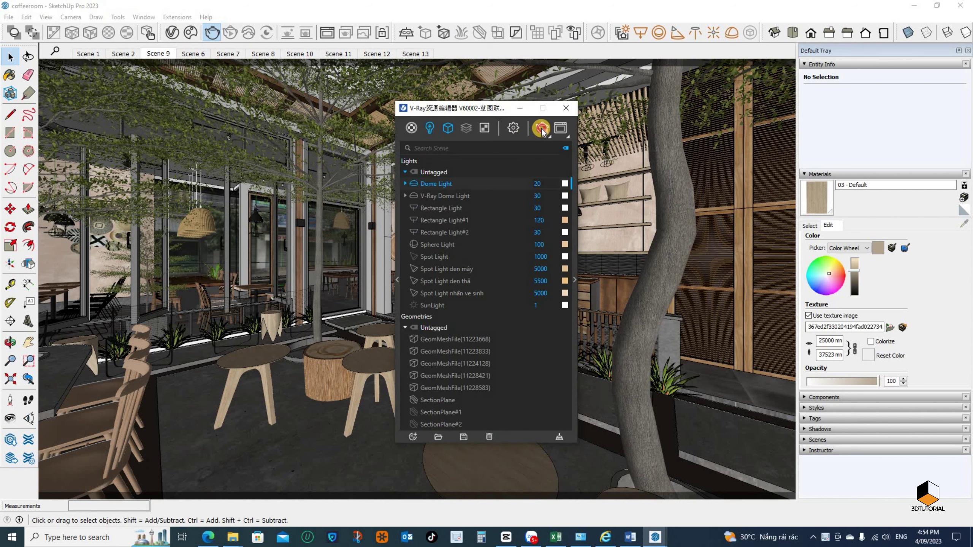
left_click(542, 128)
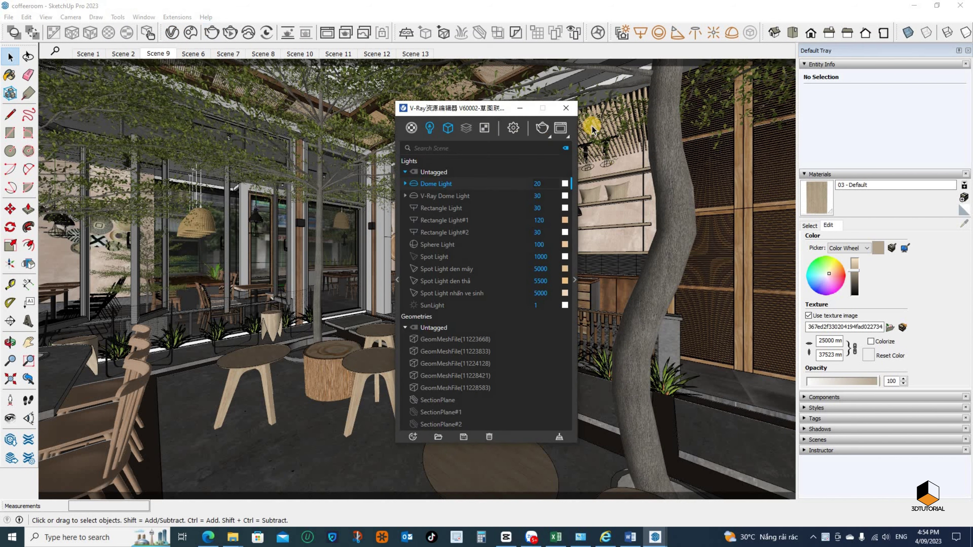
left_click(542, 129)
left_click(542, 129)
mouse_move(655, 537)
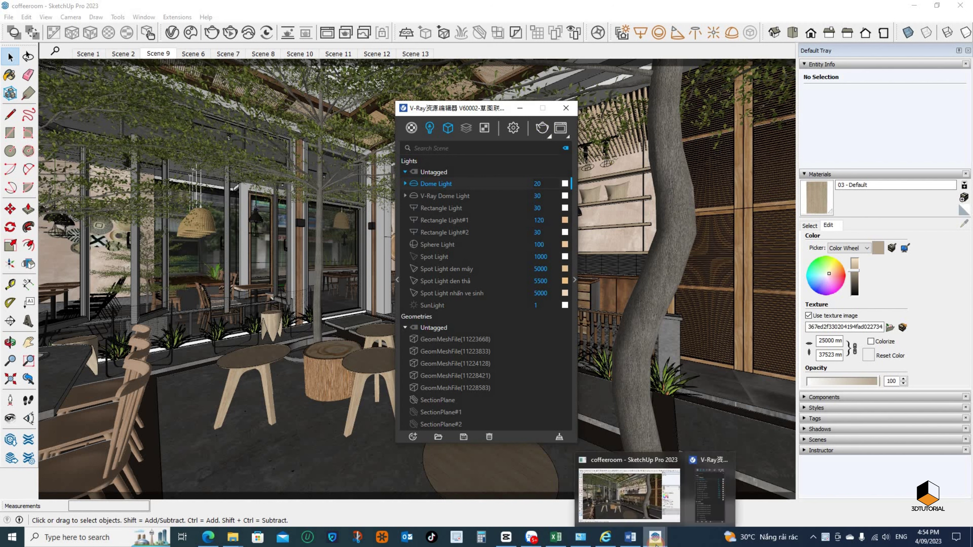
left_click(698, 498)
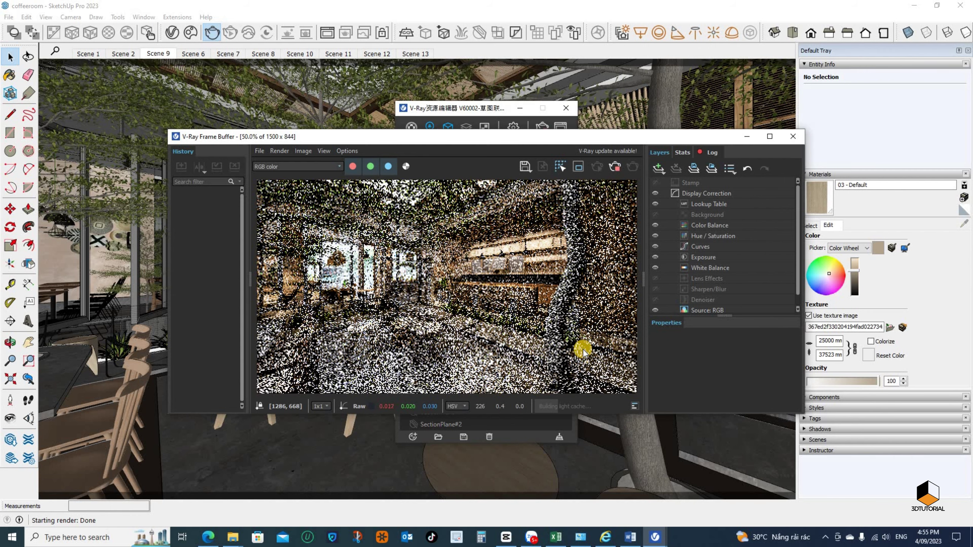
- Maximise the V-Ray Frame Buffer, view the render at 100%, abort it, and minimise
left_click(769, 137)
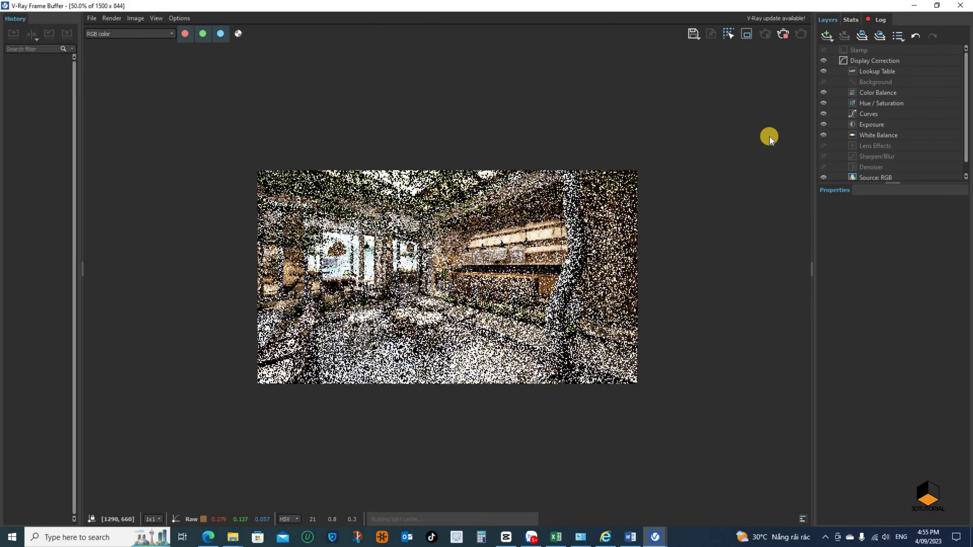
double_click(546, 275)
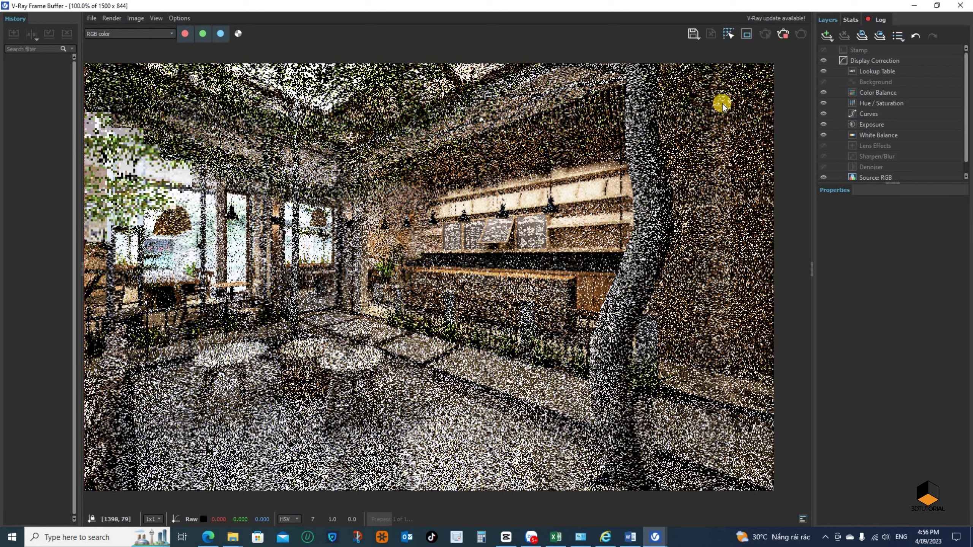
left_click(784, 35)
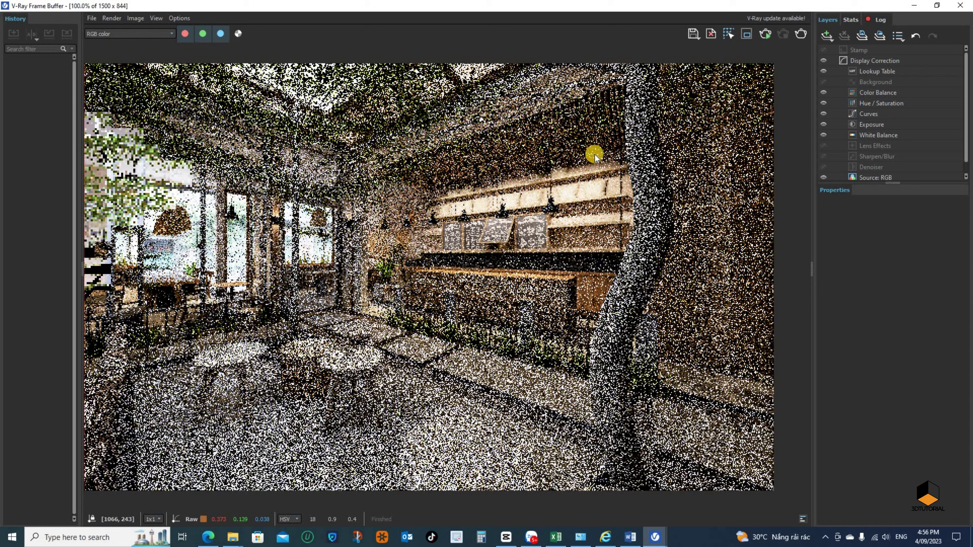
left_click(916, 9)
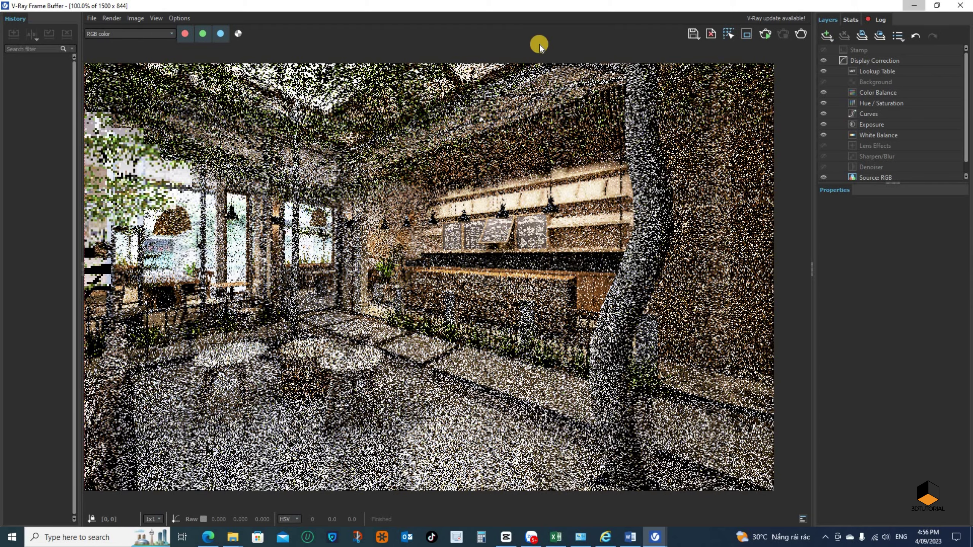